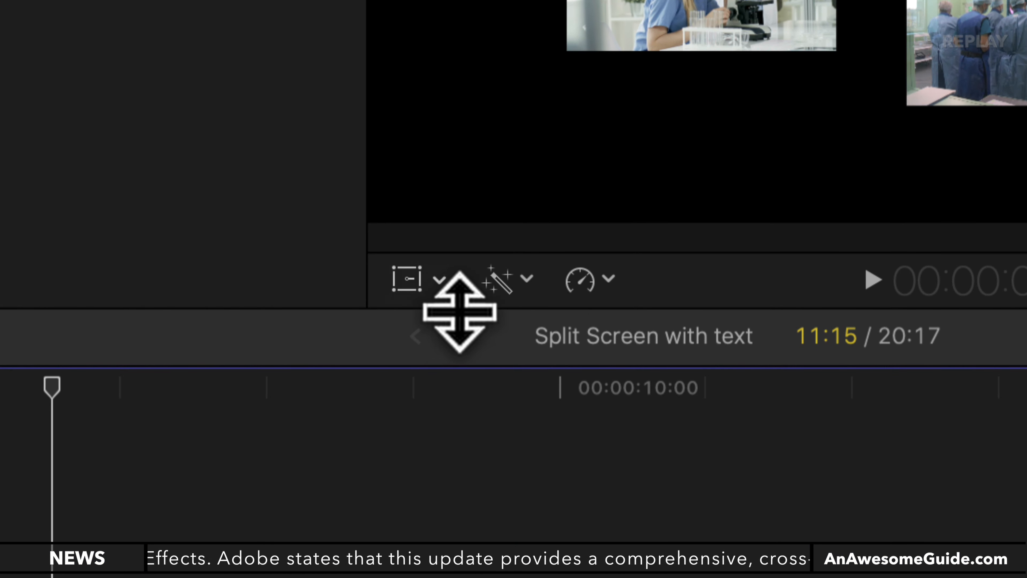
Try the Crop and Distort onscreen controls in the viewer.
left_click(440, 279)
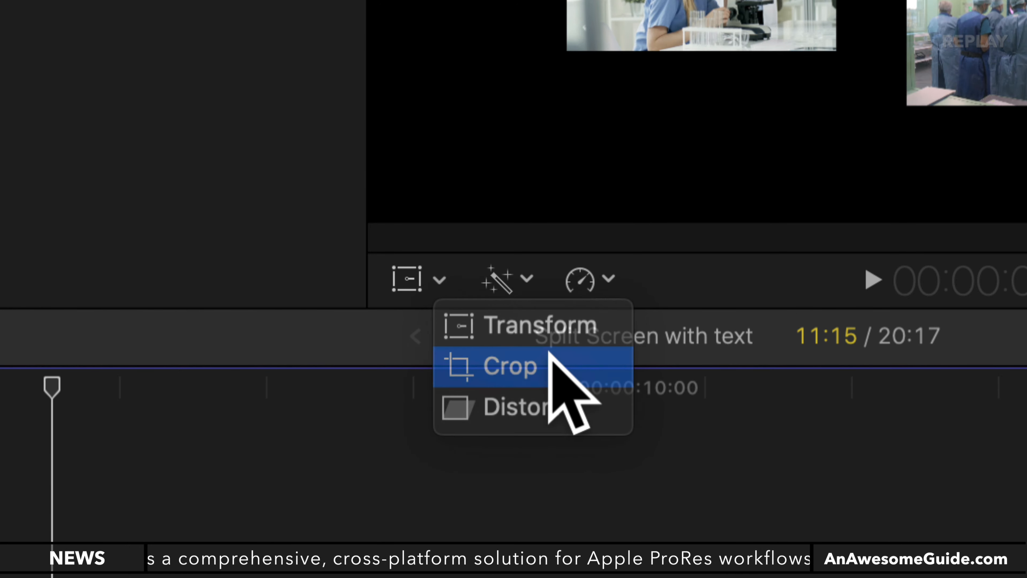
left_click(550, 362)
left_click(441, 279)
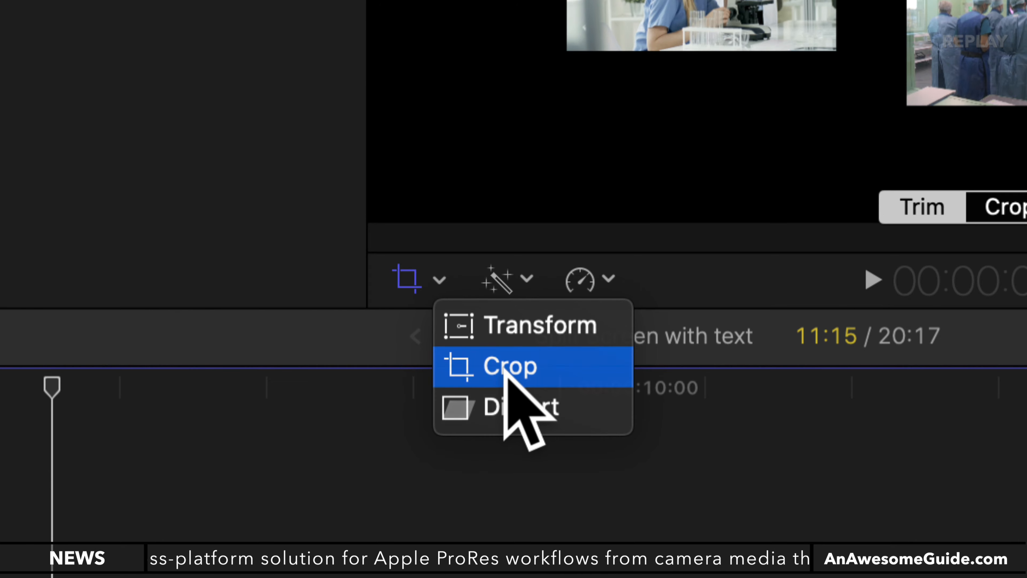
left_click(506, 372)
left_click(445, 281)
left_click(514, 411)
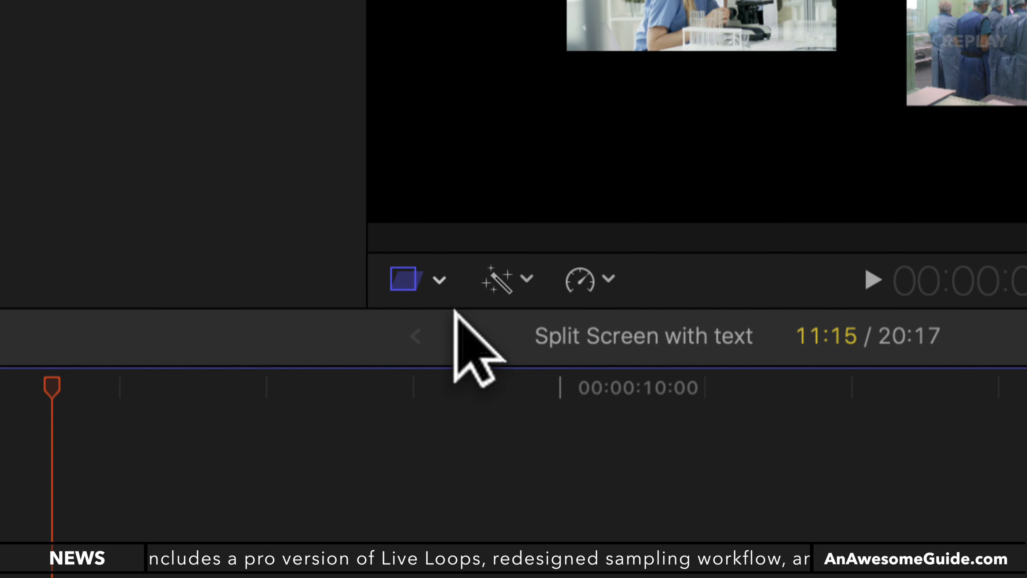
Activate the Transform onscreen controls in the viewer, toggling them off and back on.
left_click(441, 280)
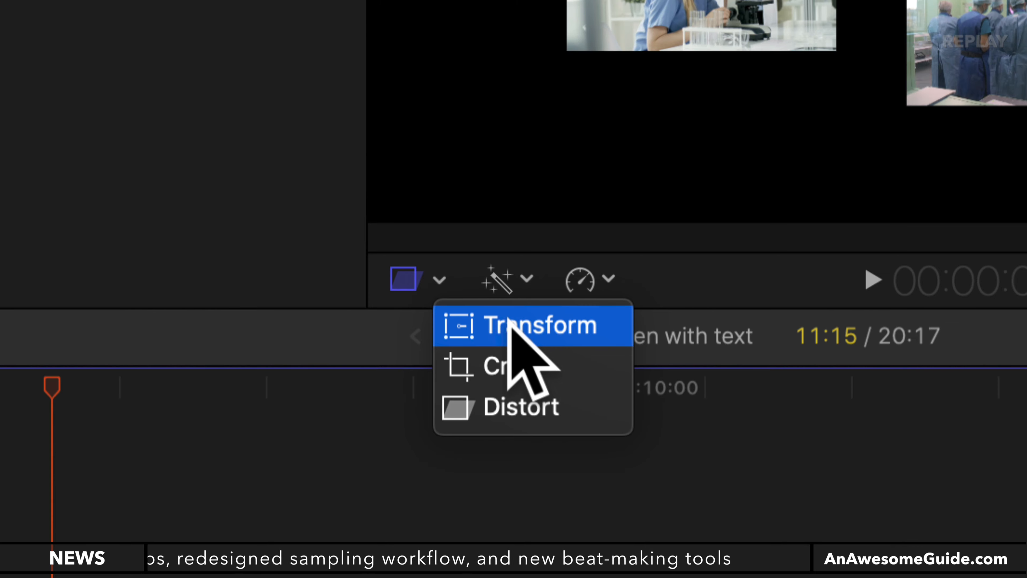
left_click(493, 324)
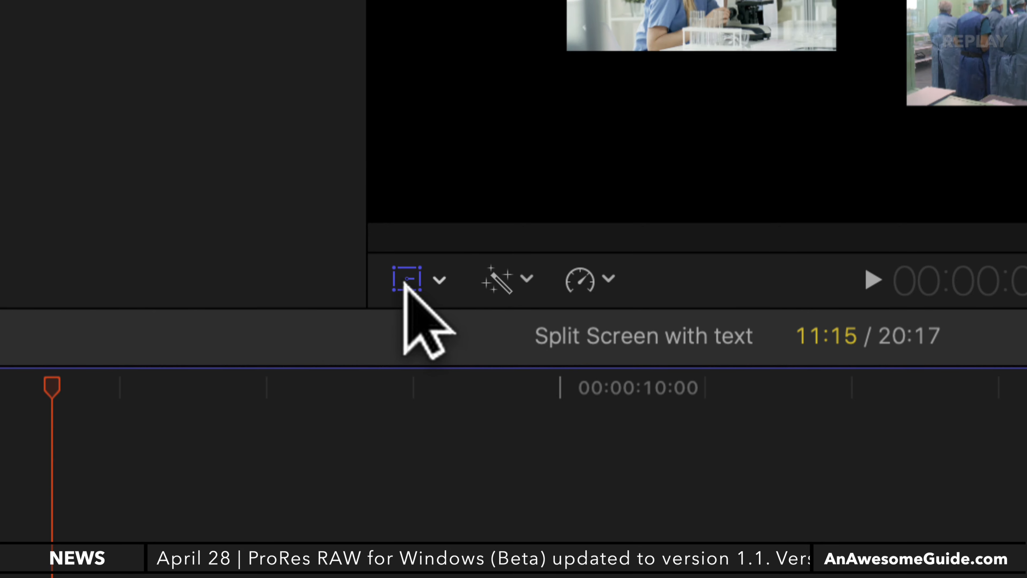
left_click(407, 283)
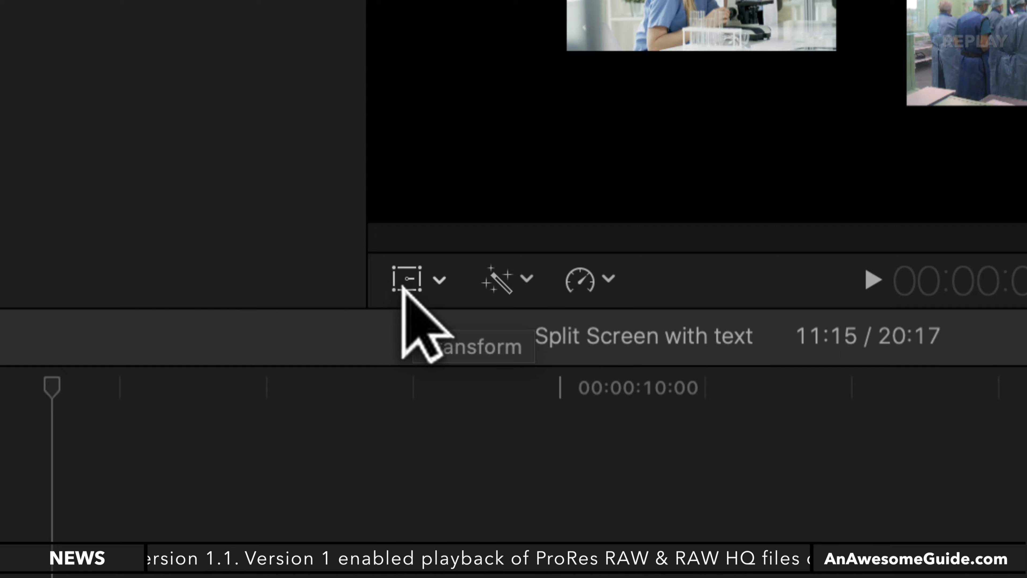
left_click(406, 283)
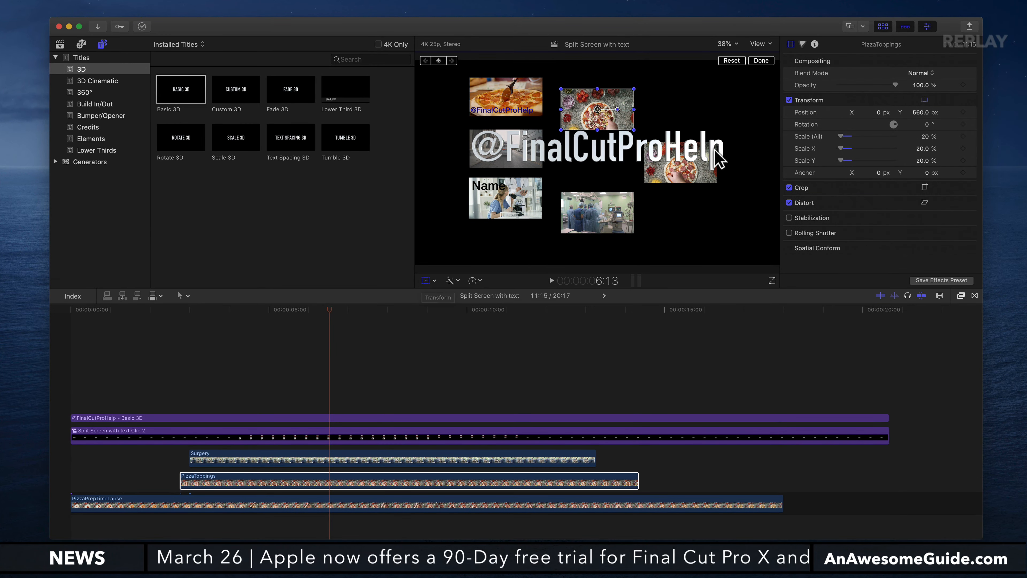
Move the PizzaToppings clip slightly upward and enlarge it proportionally in the viewer, undoing an extra sideways stretch.
left_click_drag(579, 117, 589, 95)
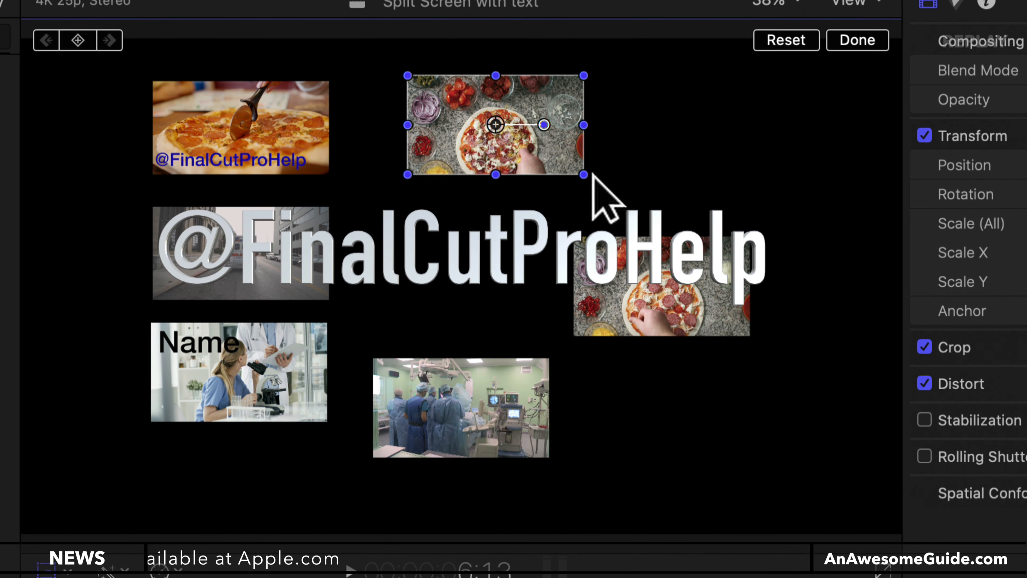
mouse_move(585, 178)
left_mouse_down()
mouse_move(660, 280)
mouse_move(566, 182)
left_mouse_up()
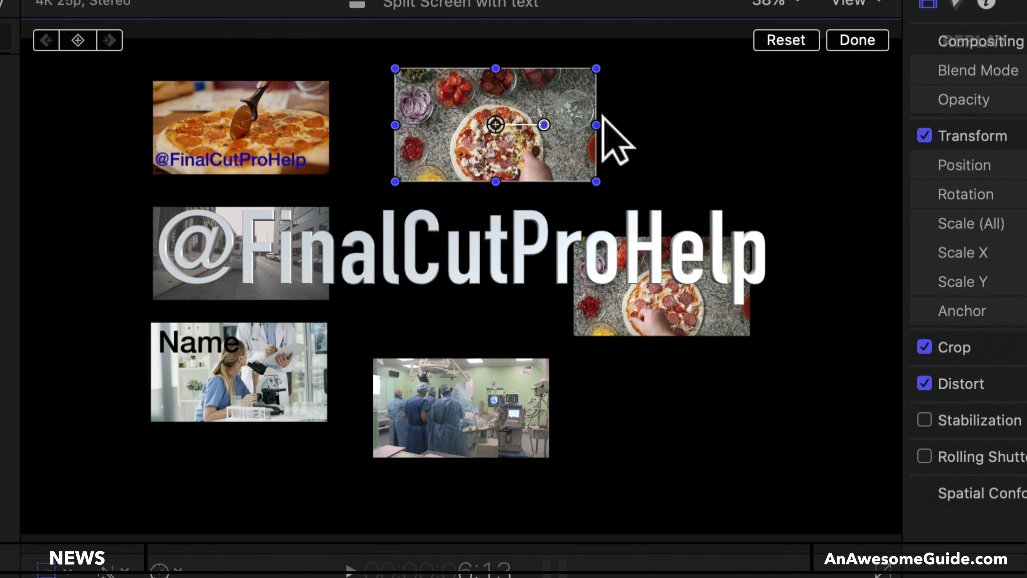
mouse_move(597, 125)
left_mouse_down()
mouse_move(527, 124)
mouse_move(606, 128)
left_mouse_up()
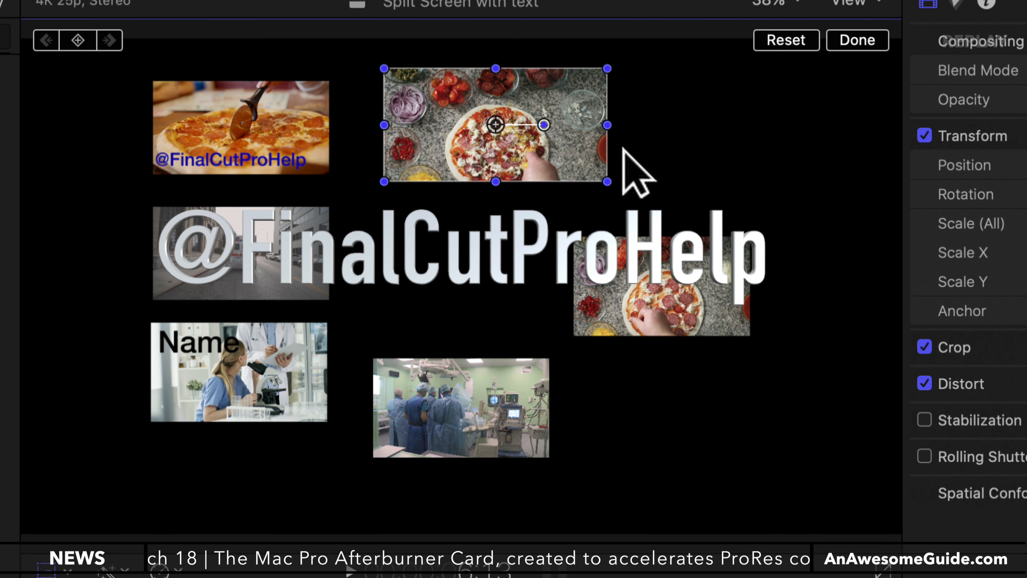
key("super+z")
Scale the PizzaToppings clip to about 21.66% horizontally and 22.45% vertically, placed at about X 38.3 px, Y 761.4 px.
left_click_drag(598, 186, 578, 173)
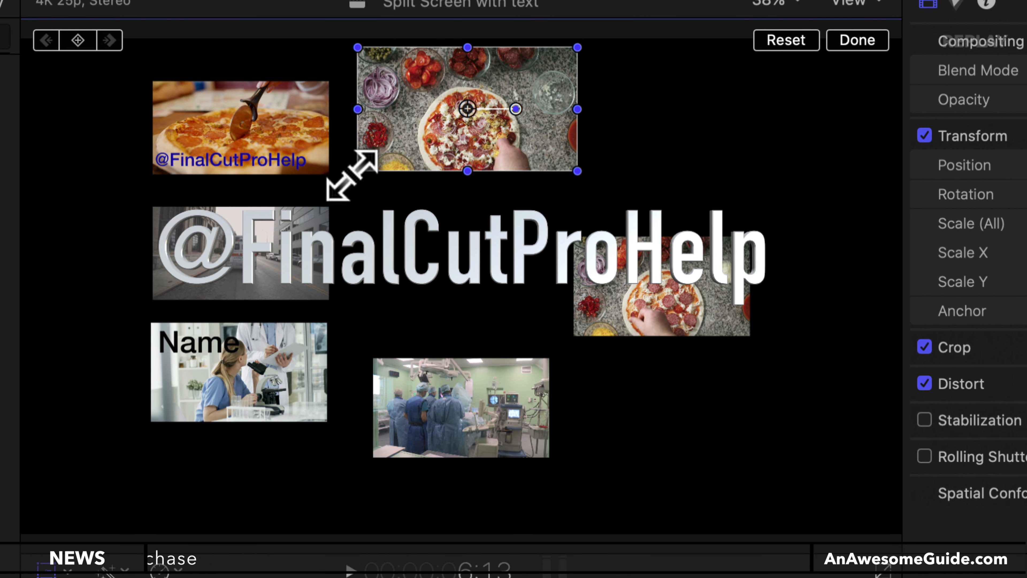
left_click_drag(358, 171, 362, 198)
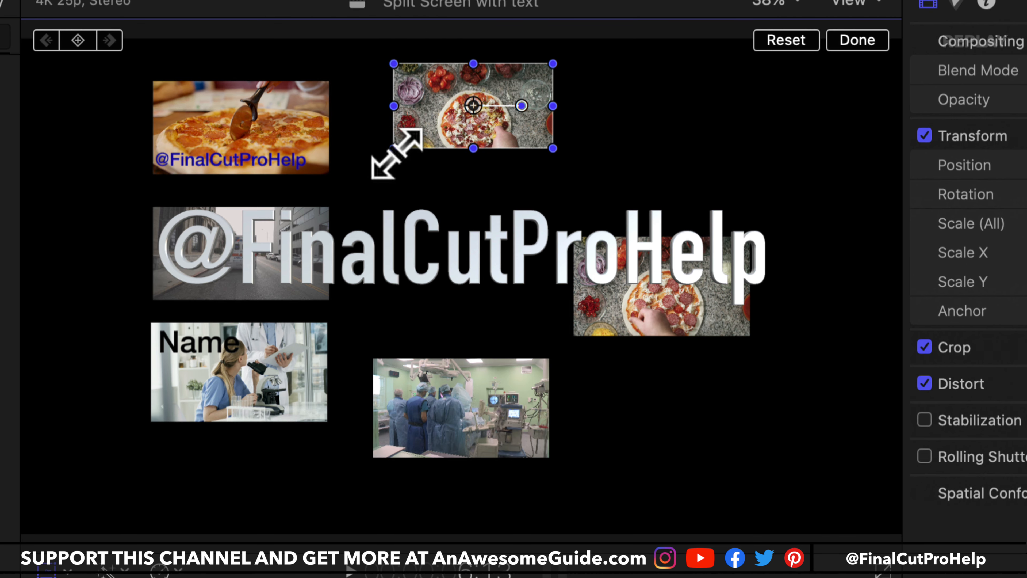
left_click_drag(396, 154, 366, 157)
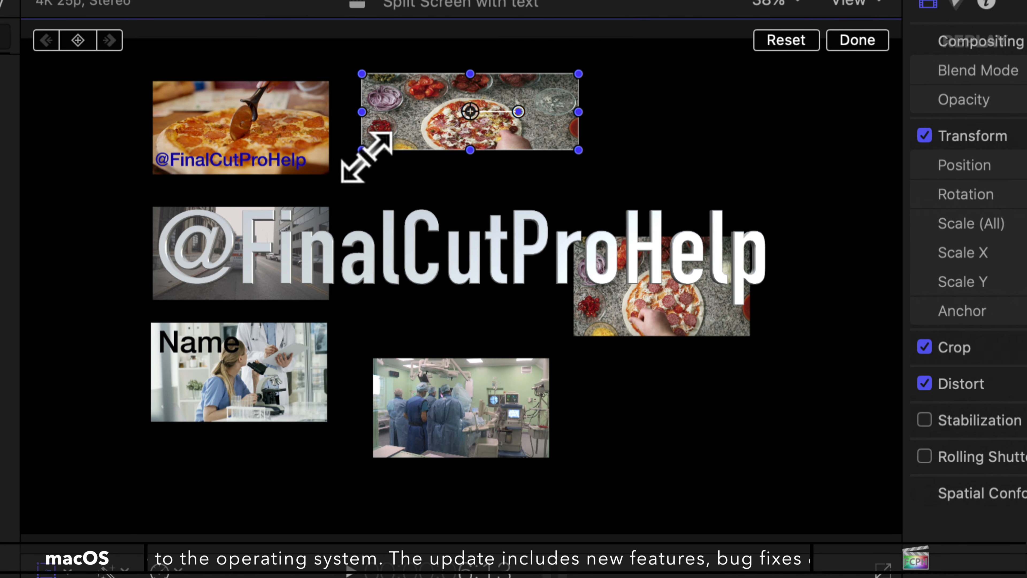
left_click_drag(470, 150, 472, 169)
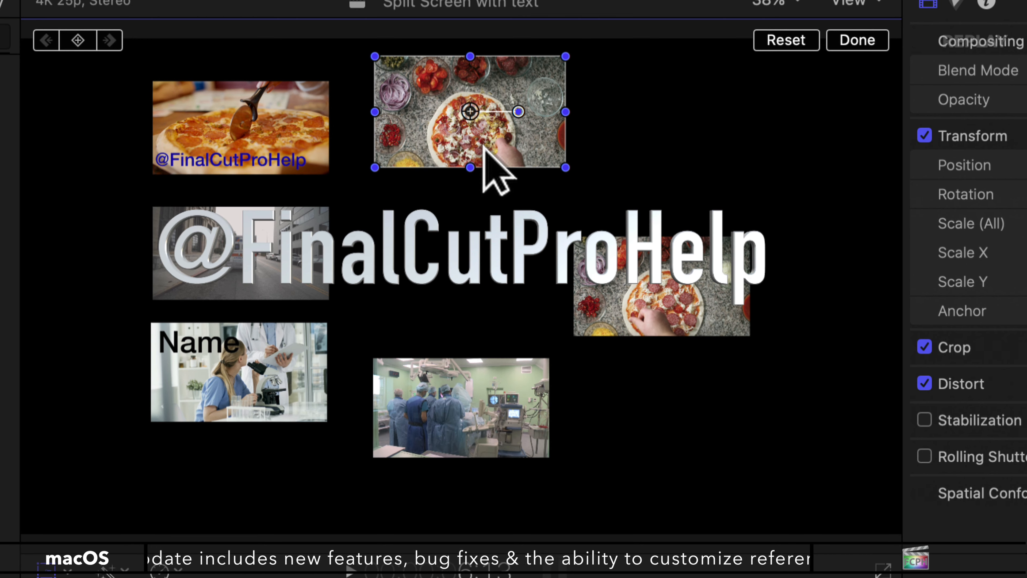
Try tilting and moving the PizzaToppings clip in the viewer, and undo both changes.
left_click_drag(518, 112, 517, 138)
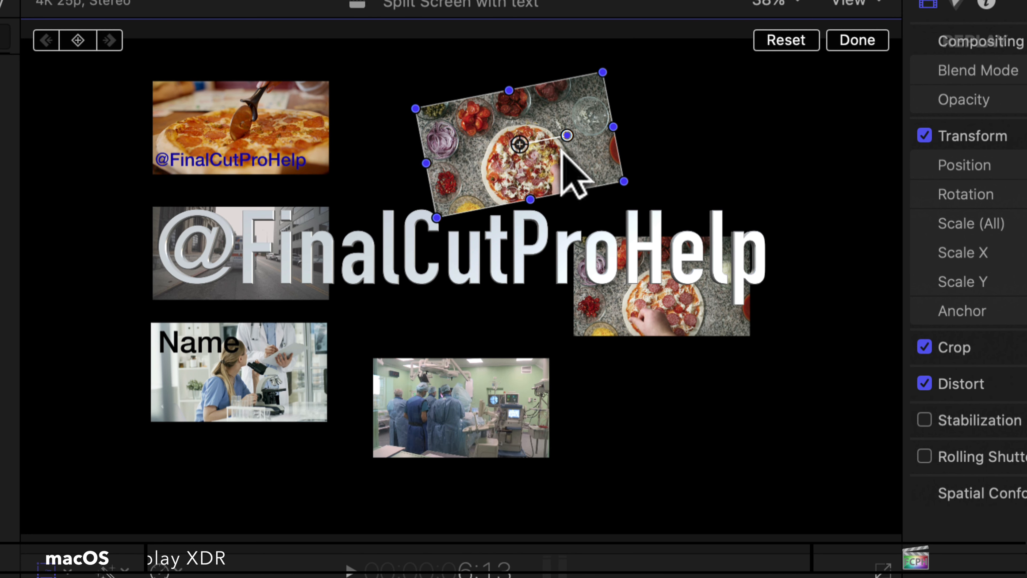
key("super+z")
key("super+z")
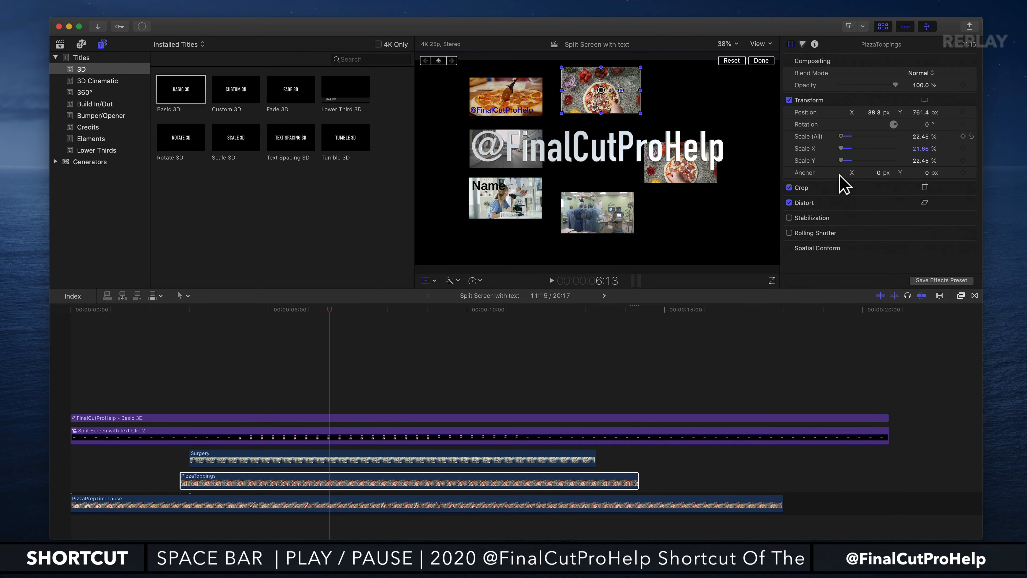
Show the video animation editor for the PizzaToppings clip and select its Transform row.
left_click(336, 483)
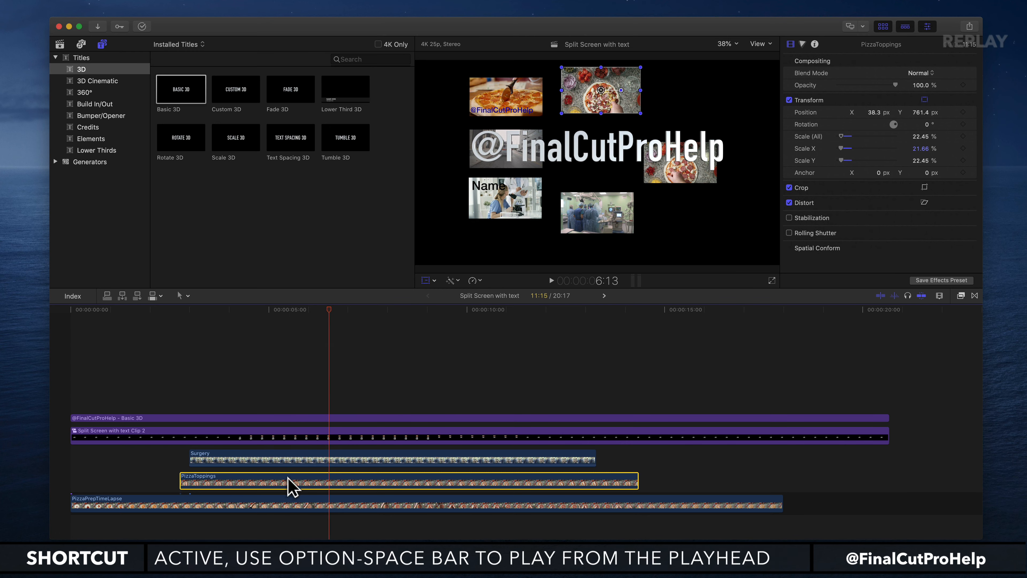
key("ctrl+v")
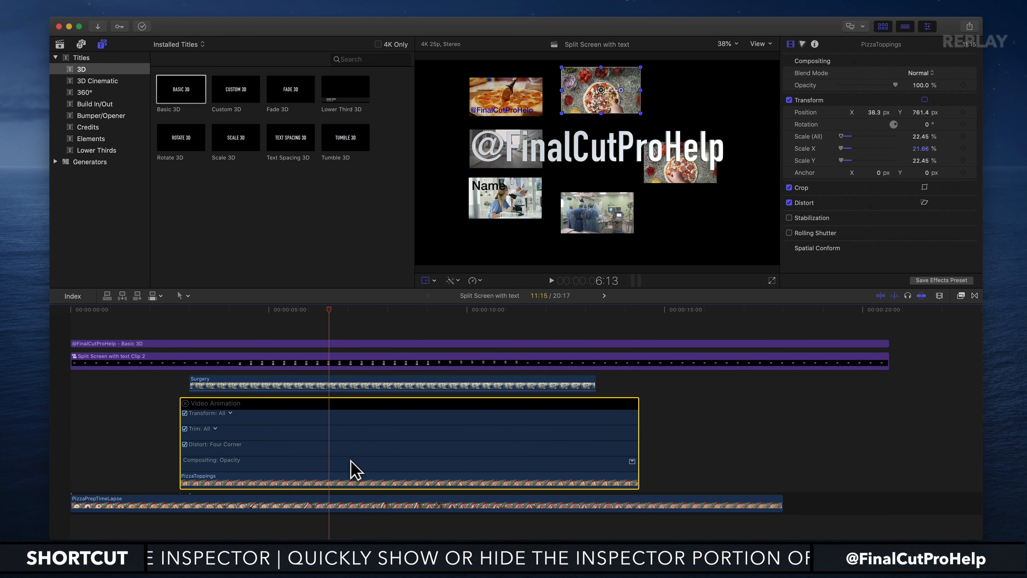
left_click(199, 411)
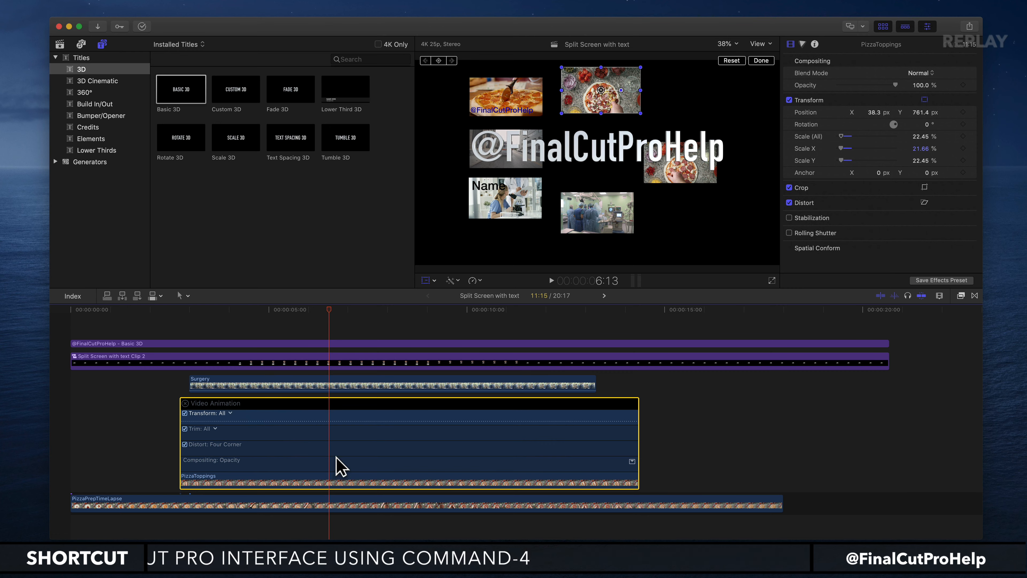
With the playhead at 8:18, rotate the PizzaToppings clip to about 192.6° and move it to about X 966.8 px, Y -610.2 px.
left_click(691, 461)
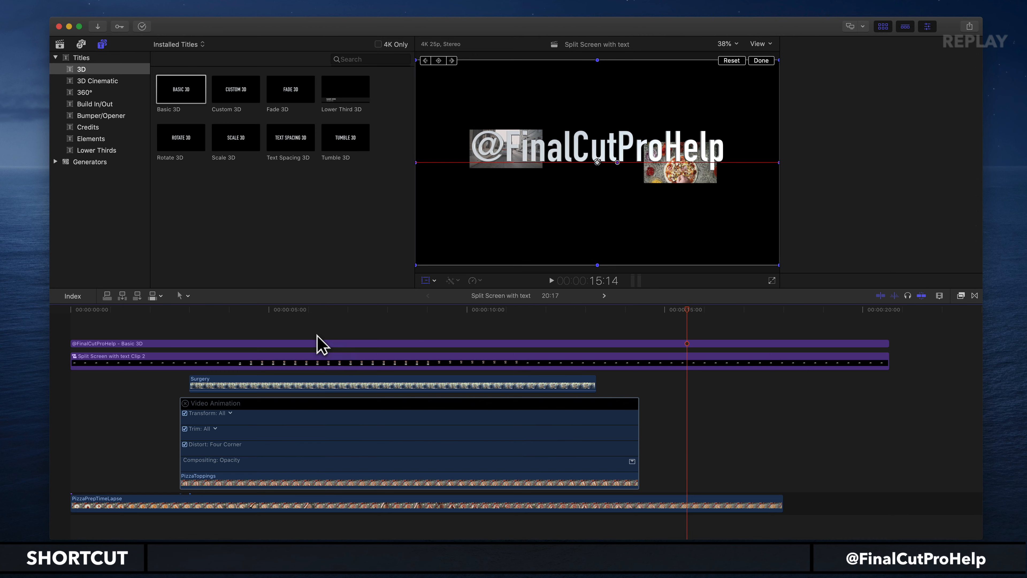
left_click(321, 343)
left_click(440, 313)
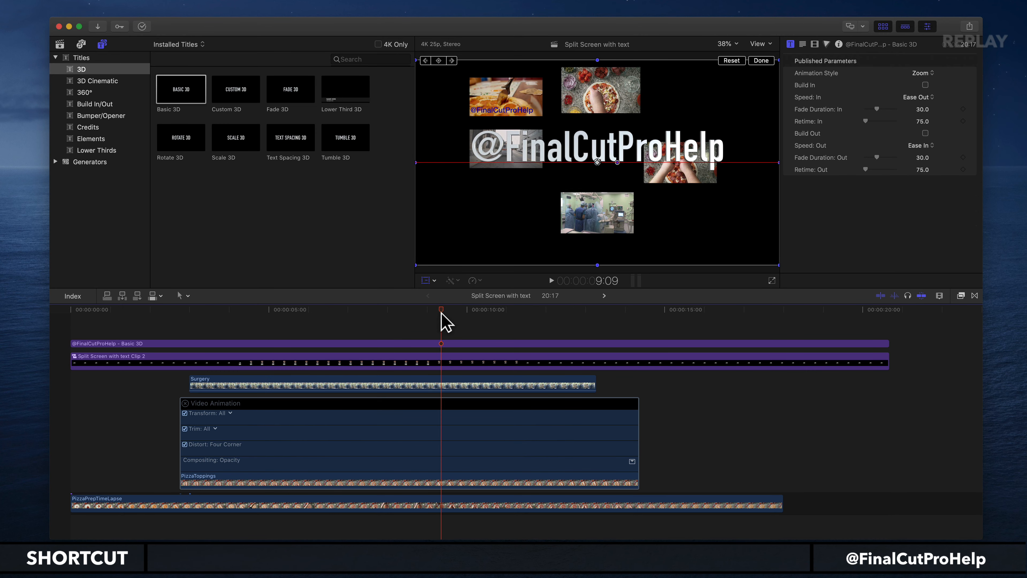
left_click_drag(441, 313, 417, 320)
left_click(320, 489)
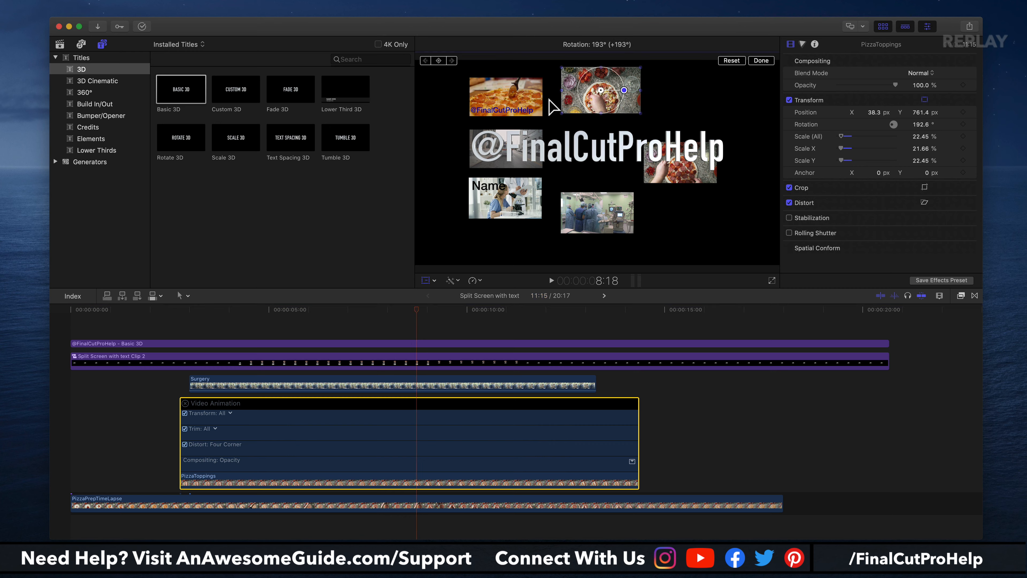
left_click_drag(580, 107, 665, 227)
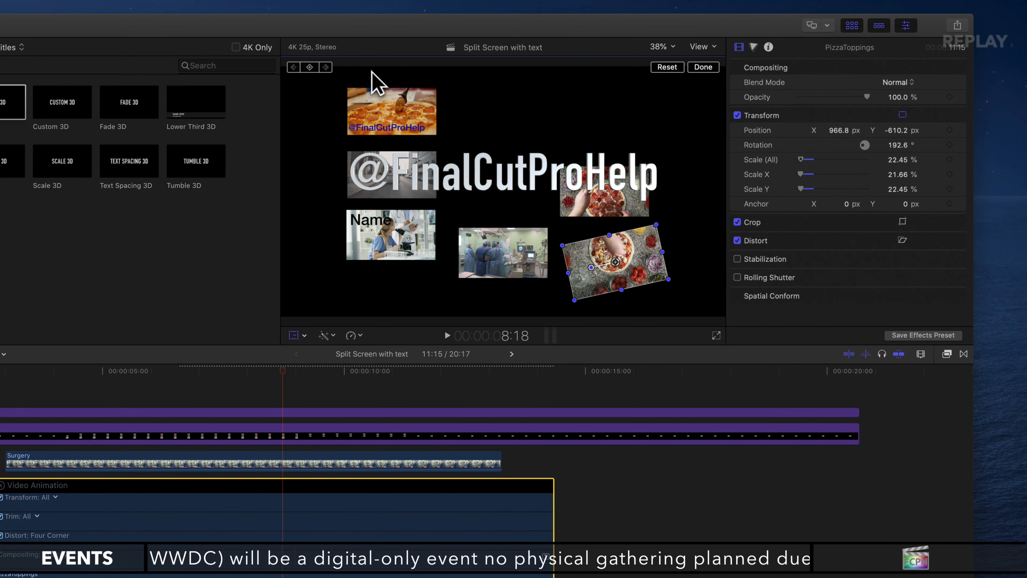
Add a Transform keyframe to the PizzaToppings clip at 8:18, remove it, and add it again.
left_click(310, 67)
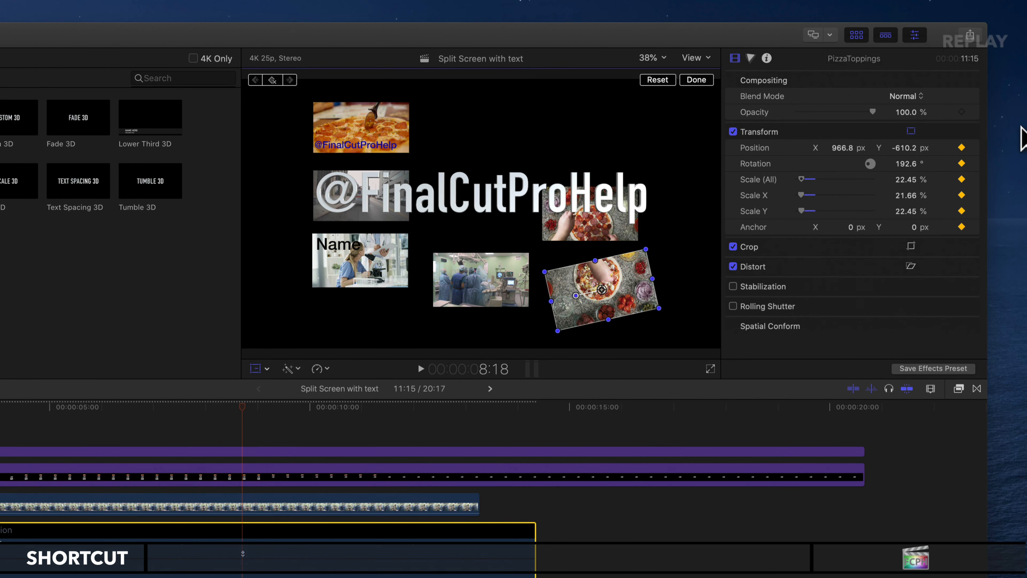
left_click(272, 79)
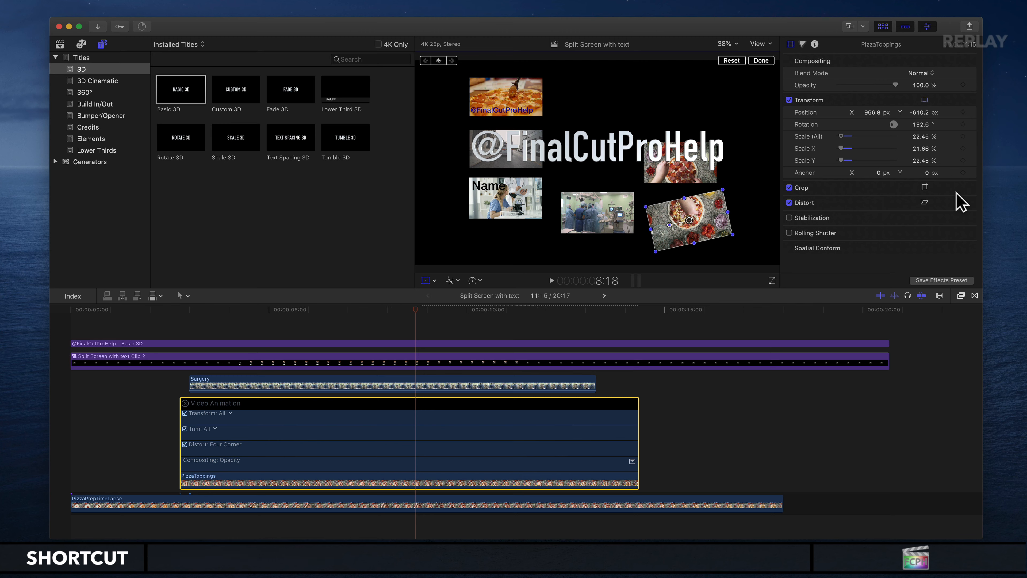
left_click(437, 62)
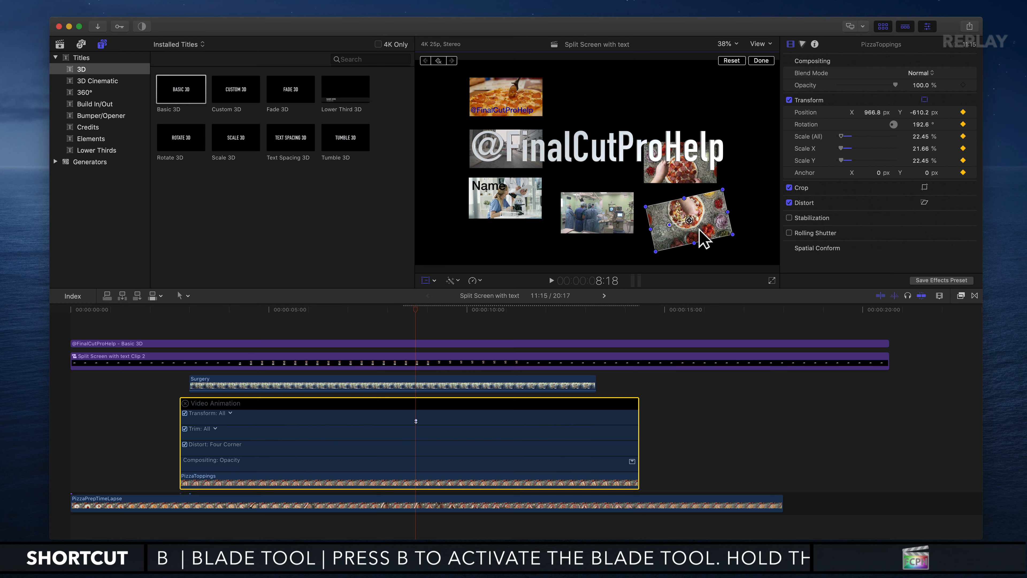
Keyframe the PizzaToppings clip's position at 5:05 by moving it to about X -1072.0 px, Y -638.2 px.
left_click(388, 314)
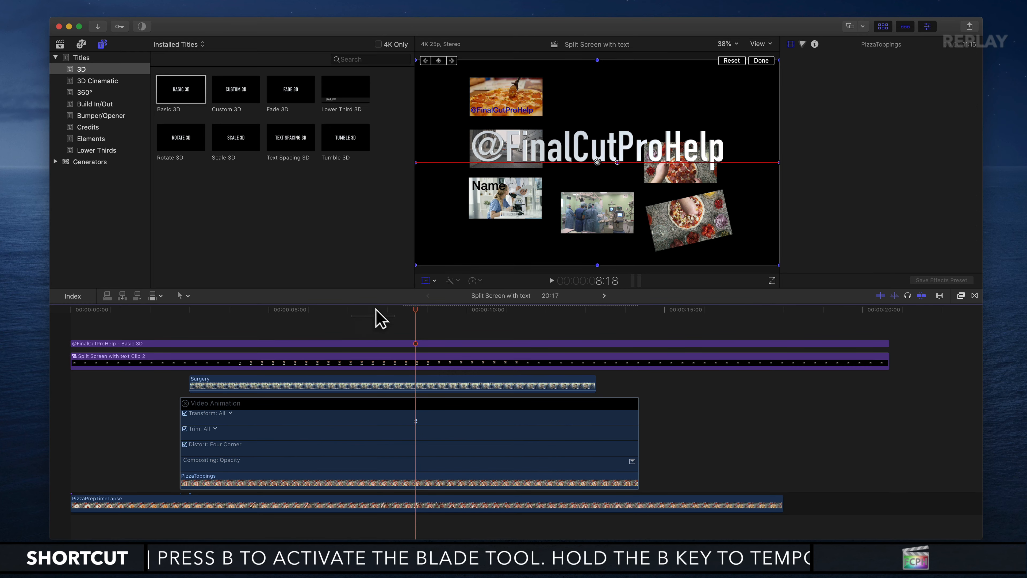
left_click(344, 310)
left_click(276, 309)
left_click_drag(275, 309, 276, 310)
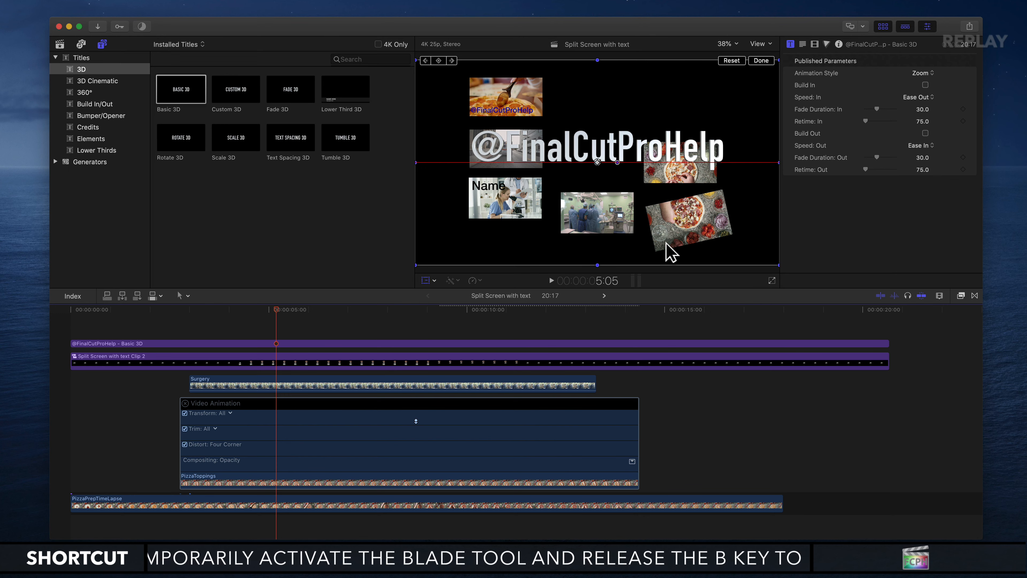
left_click(363, 479)
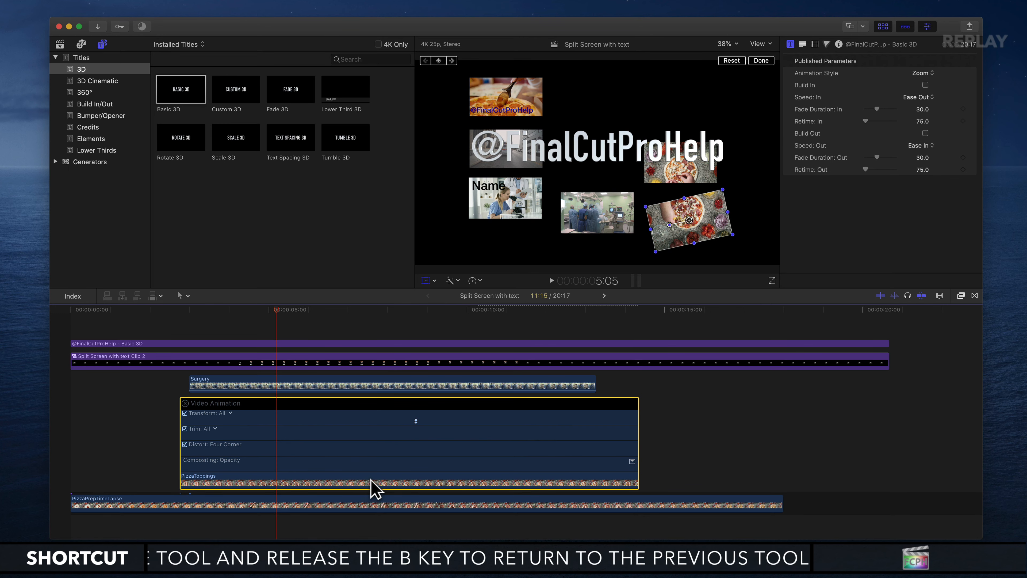
left_click_drag(702, 229, 500, 237)
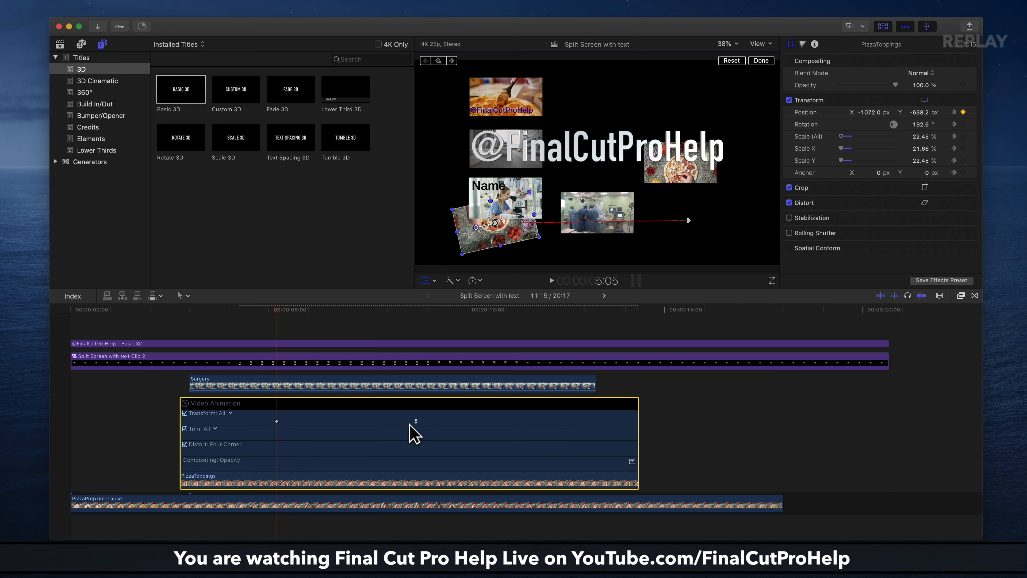
Keyframe the PizzaToppings clip's position at about X 1330.5, Y 723.5 px at 11:14 and X -1047.3, Y 630.6 px at 13:07.
left_click_drag(280, 310, 528, 324)
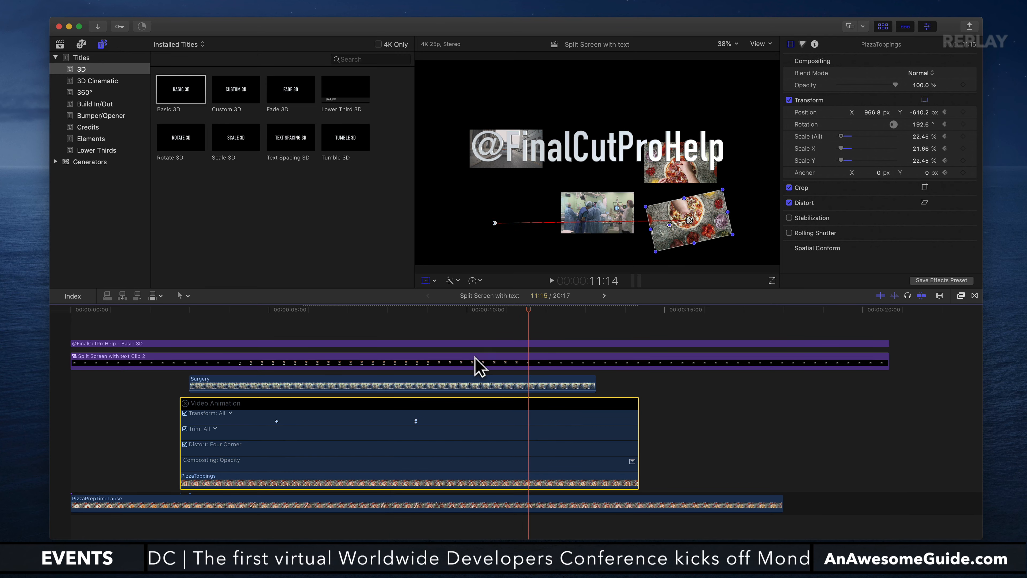
left_click_drag(679, 247, 711, 120)
left_click(594, 319)
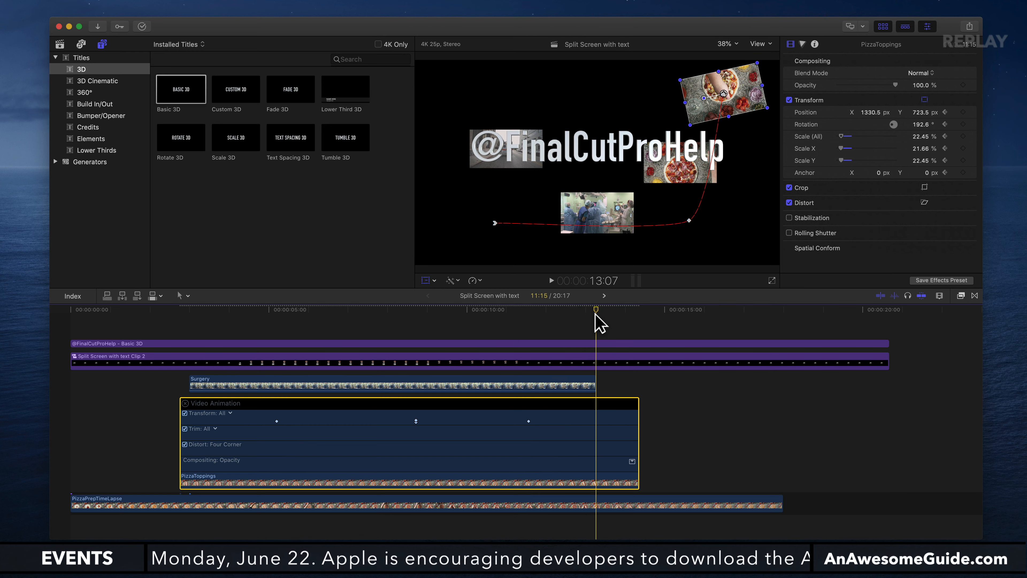
left_click_drag(738, 89, 513, 103)
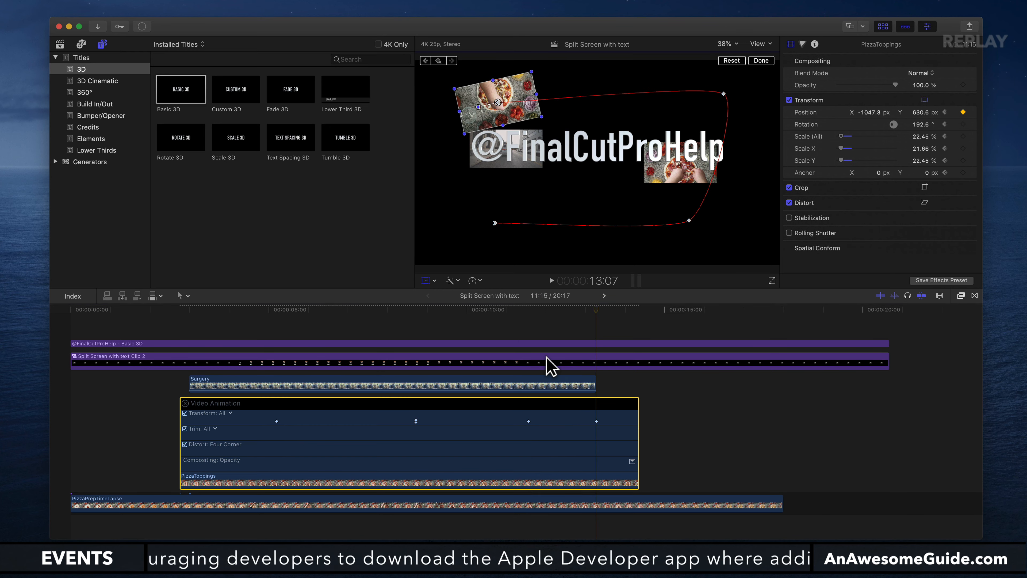